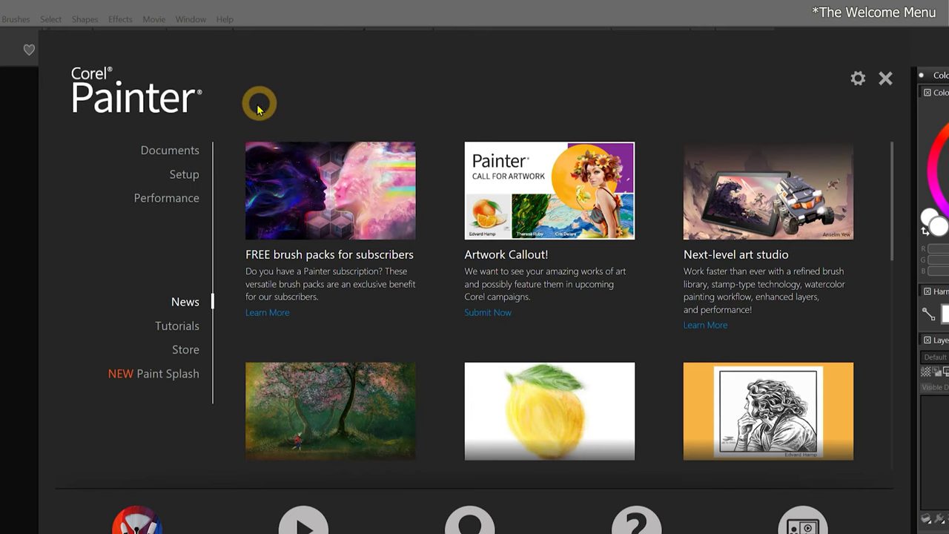
- Browse the welcome screen's Documents, Setup and News pages, scrolling through the news articles
{"action": "left_click", "coordinate": [182, 152]}
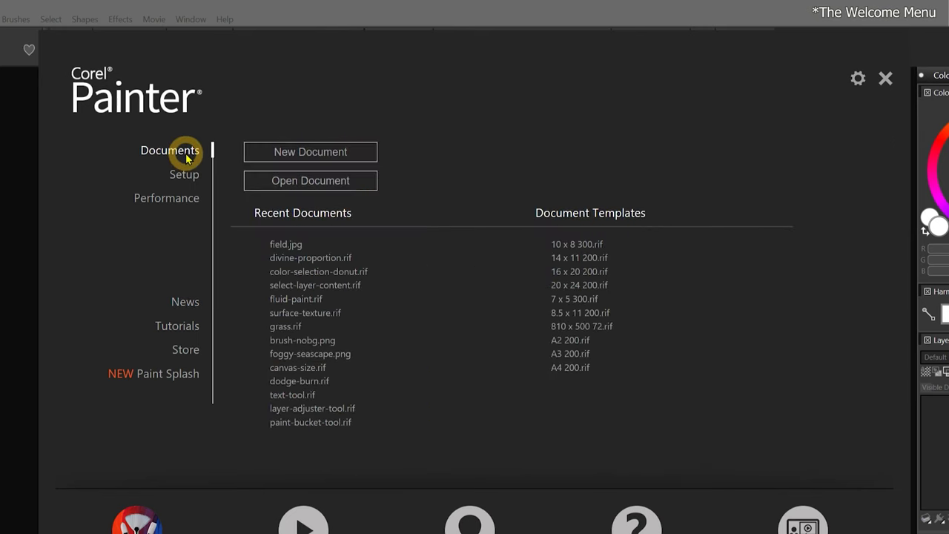
{"action": "left_click", "coordinate": [184, 174]}
{"action": "left_click", "coordinate": [184, 302]}
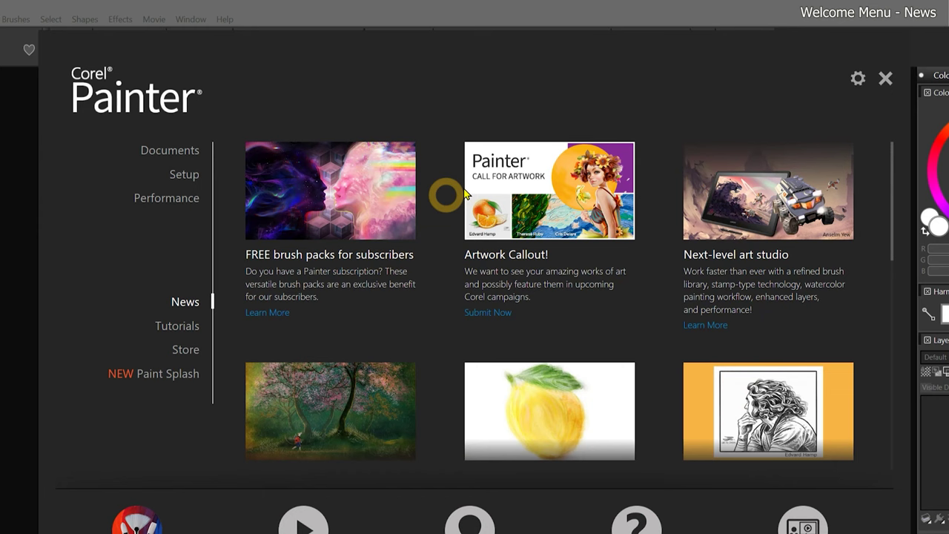
{"action": "left_click_drag", "start_coordinate": [889, 218], "coordinate": [886, 285]}
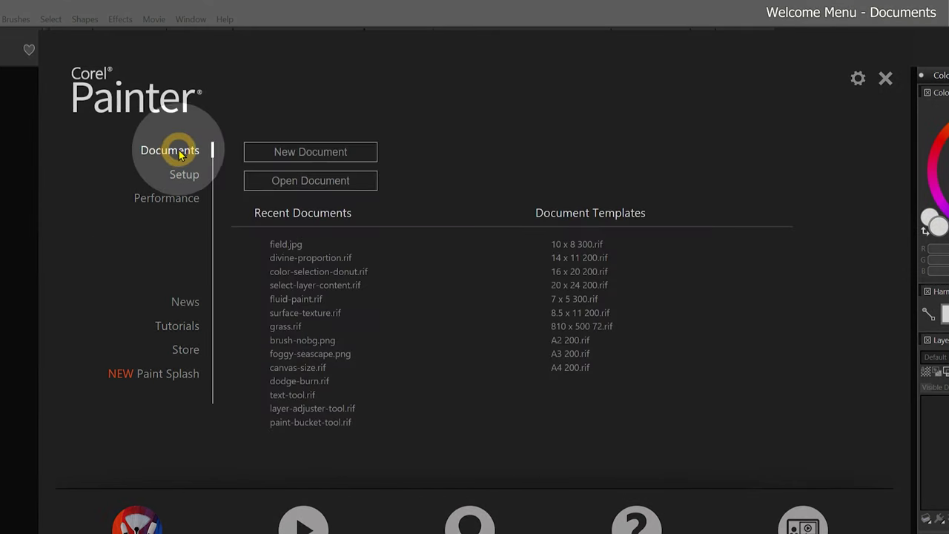
- Return to the welcome screen's Documents page and point out New Document
{"action": "left_click", "coordinate": [178, 155]}
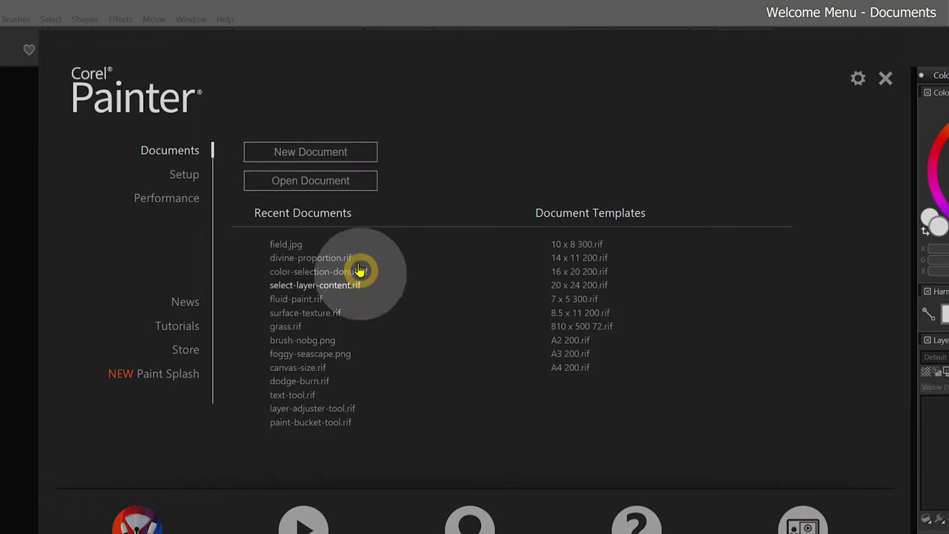
{"action": "left_click", "coordinate": [310, 160]}
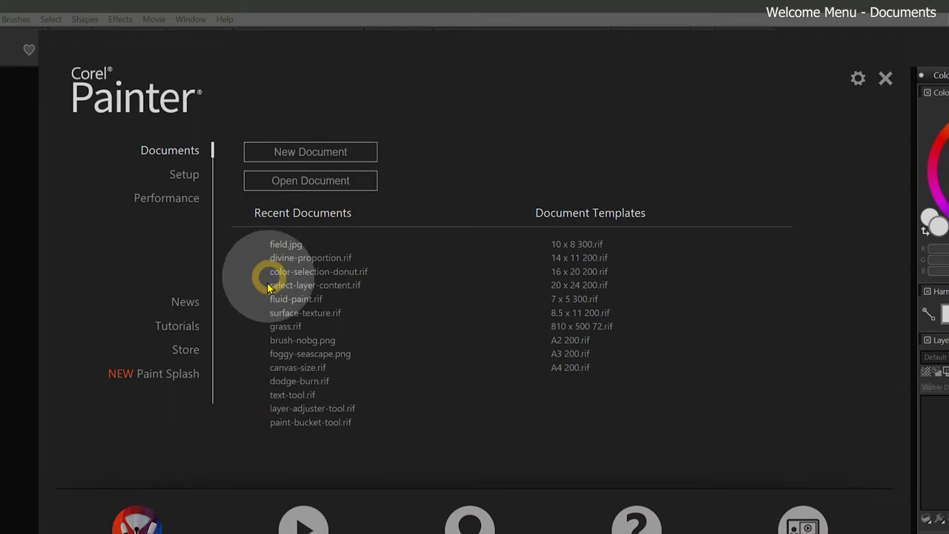
- View the Setup workspace layouts, then the Performance report showing a score of 8932
{"action": "left_click", "coordinate": [183, 178]}
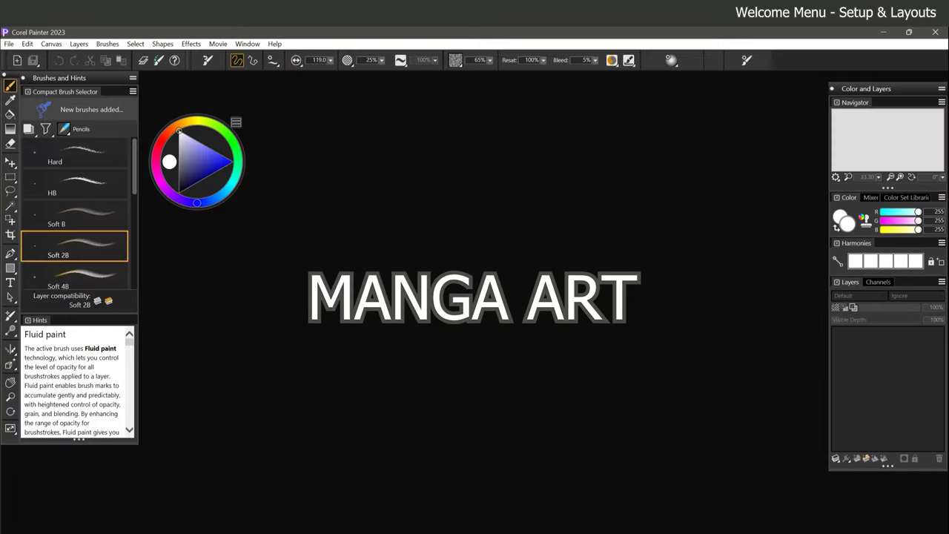
{"action": "left_click", "coordinate": [174, 200]}
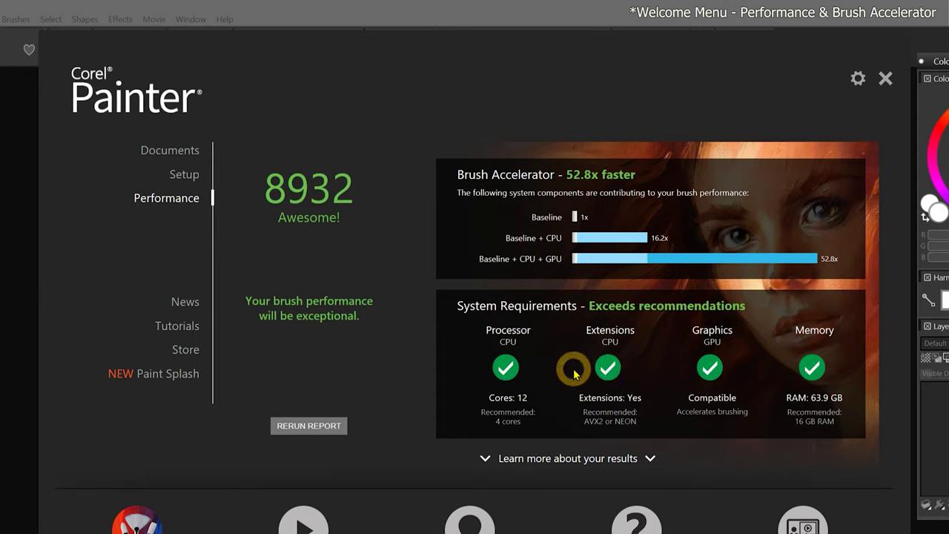
- Reload the Performance page and open Advanced Brush Controls to reach the Optimize page
{"action": "left_click", "coordinate": [167, 198]}
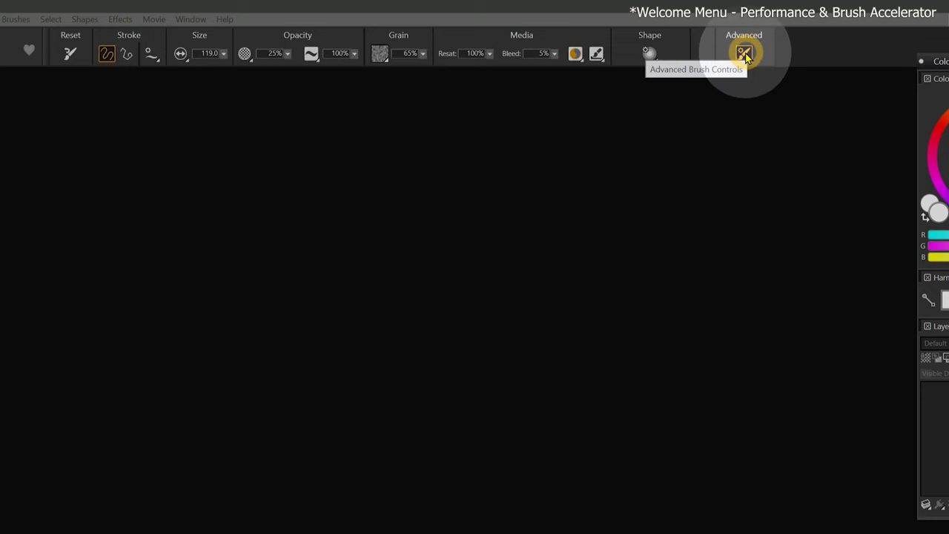
{"action": "left_click", "coordinate": [744, 53]}
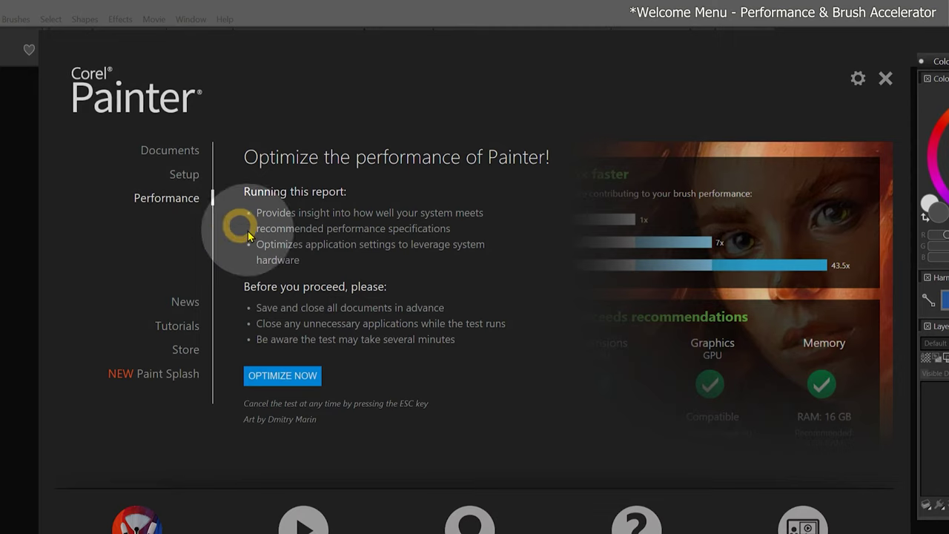
- Run the Optimize Now brush test, producing a new performance score of 7145
{"action": "left_click", "coordinate": [298, 381]}
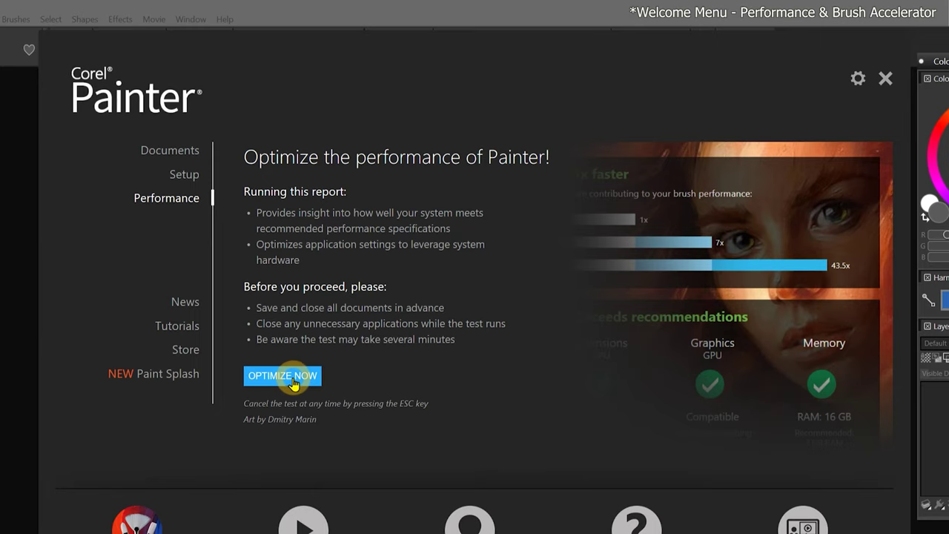
{"action": "left_click", "coordinate": [284, 376]}
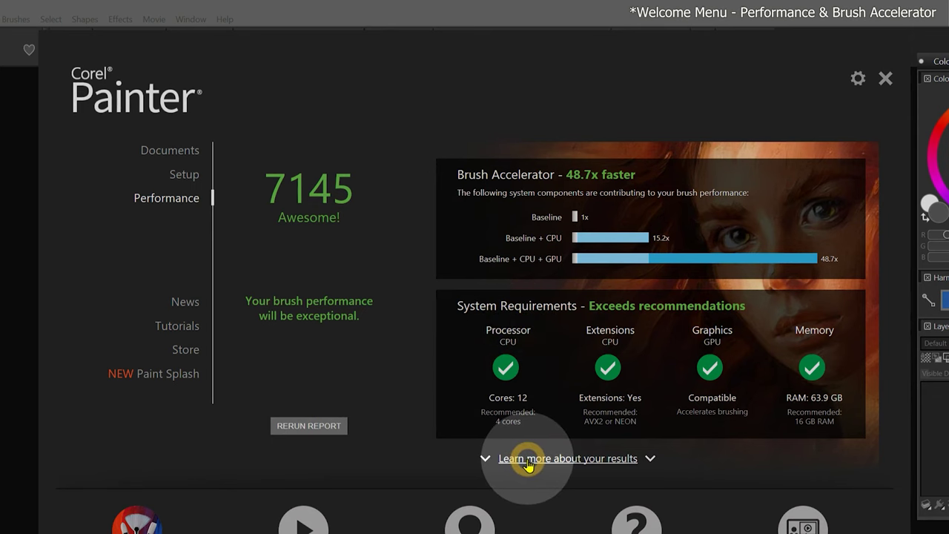
- Expand and collapse 'Learn more about your results', then go to the Tutorials page
{"action": "left_click", "coordinate": [527, 459]}
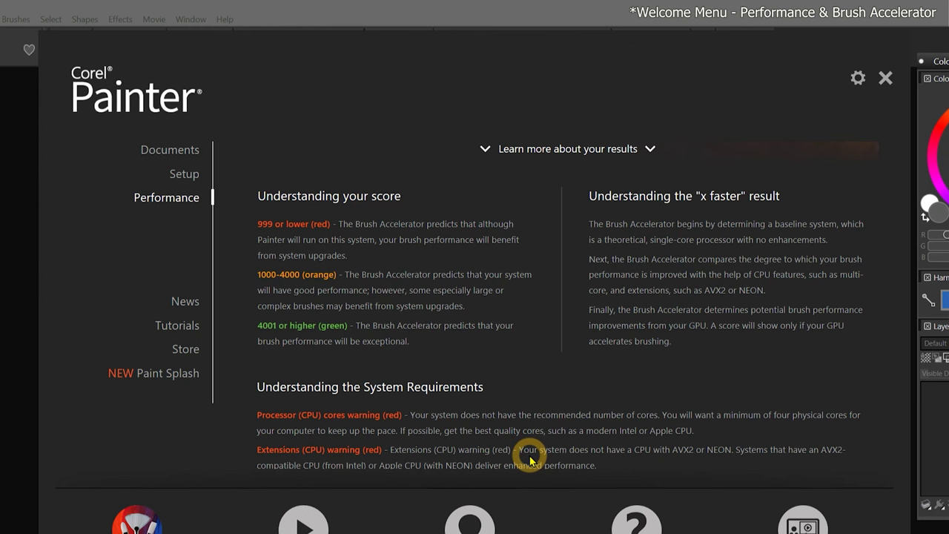
{"action": "left_click", "coordinate": [529, 460]}
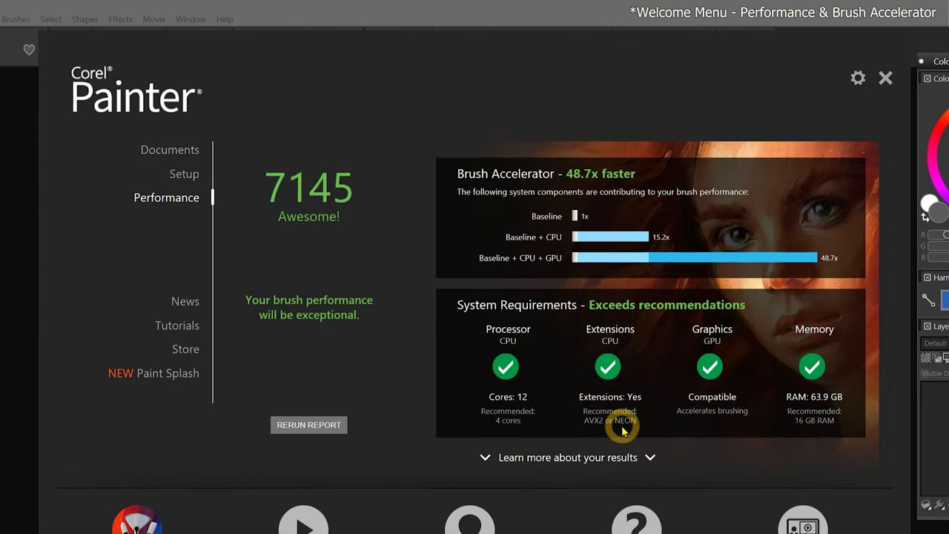
{"action": "left_click", "coordinate": [626, 427]}
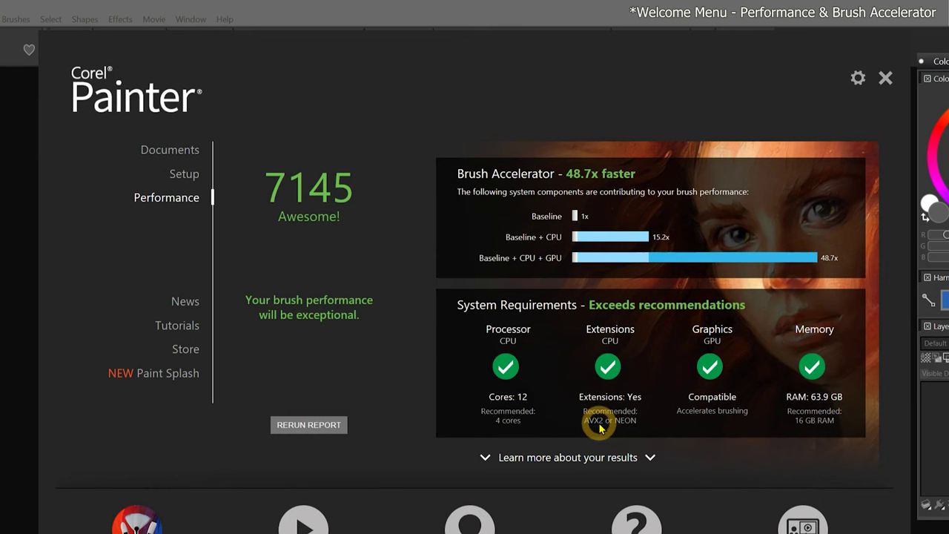
{"action": "left_click", "coordinate": [178, 332]}
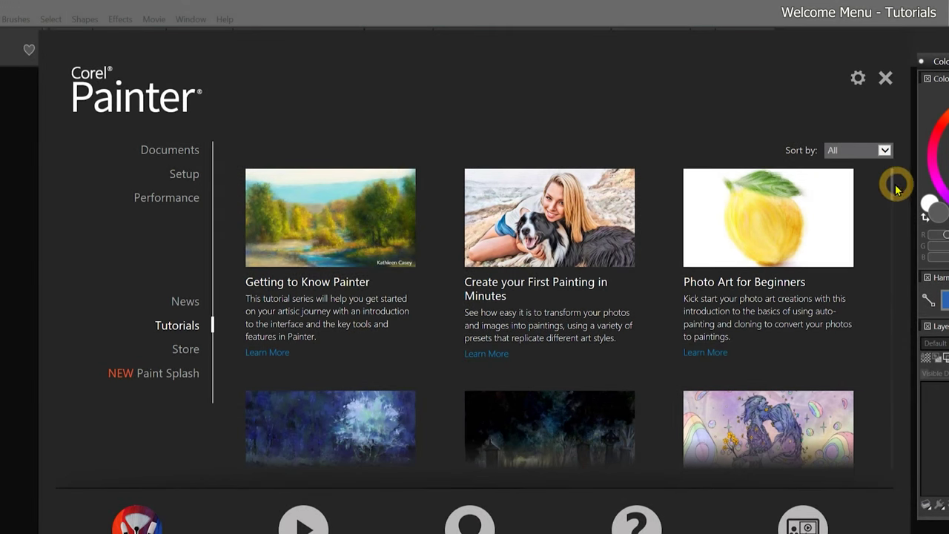
- Scroll down the Tutorials list to courses like 'Webinar: Painter Tips and Tricks'
{"action": "left_click_drag", "start_coordinate": [892, 184], "coordinate": [861, 276]}
{"action": "scroll", "coordinate": [861, 277], "scroll_direction": "down", "scroll_amount": 3}
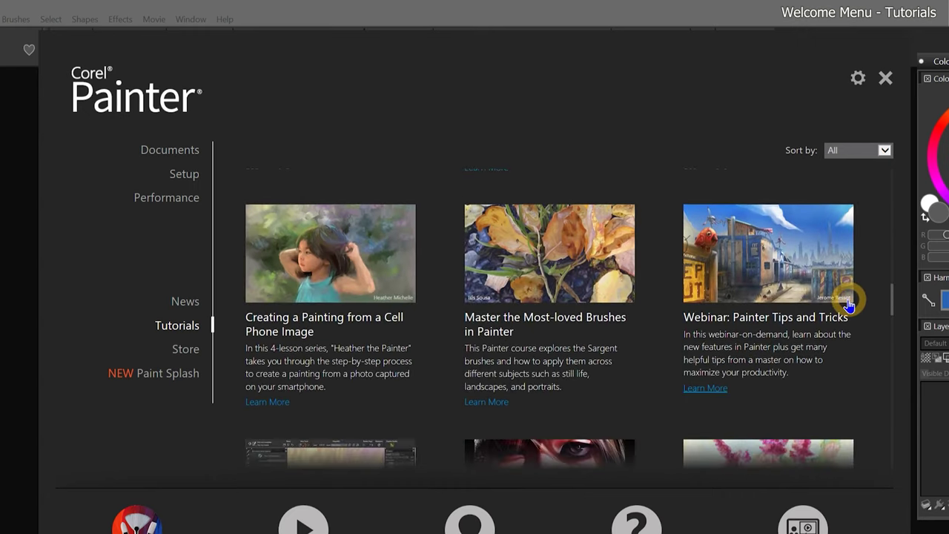
- In the Store, try the Special Offers and Hardware and Other filters, then show only My Library
{"action": "left_click", "coordinate": [185, 349]}
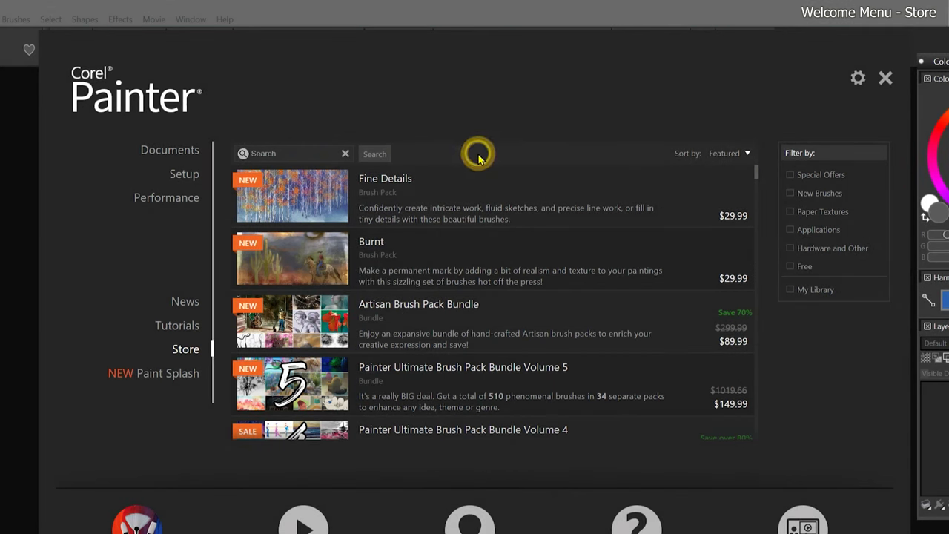
{"action": "left_click_drag", "start_coordinate": [755, 171], "coordinate": [714, 272]}
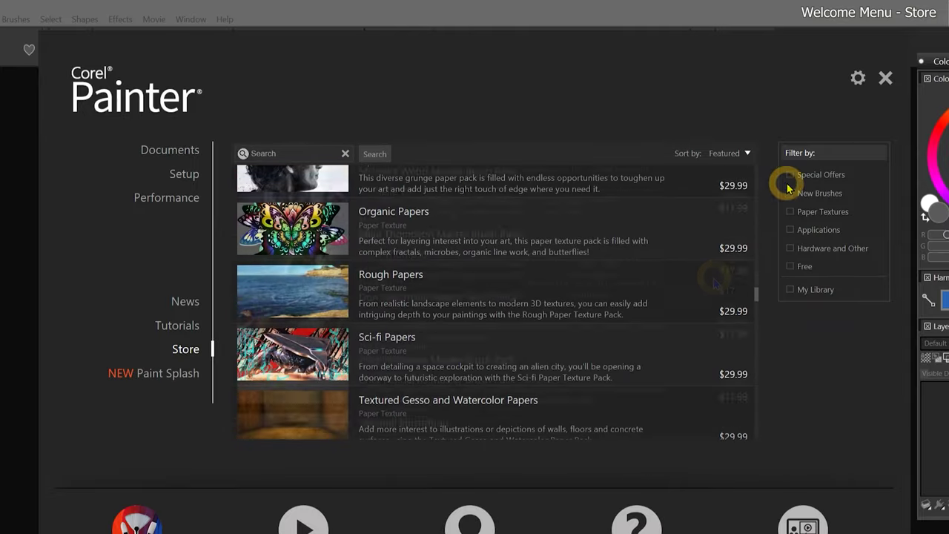
{"action": "left_click", "coordinate": [791, 176]}
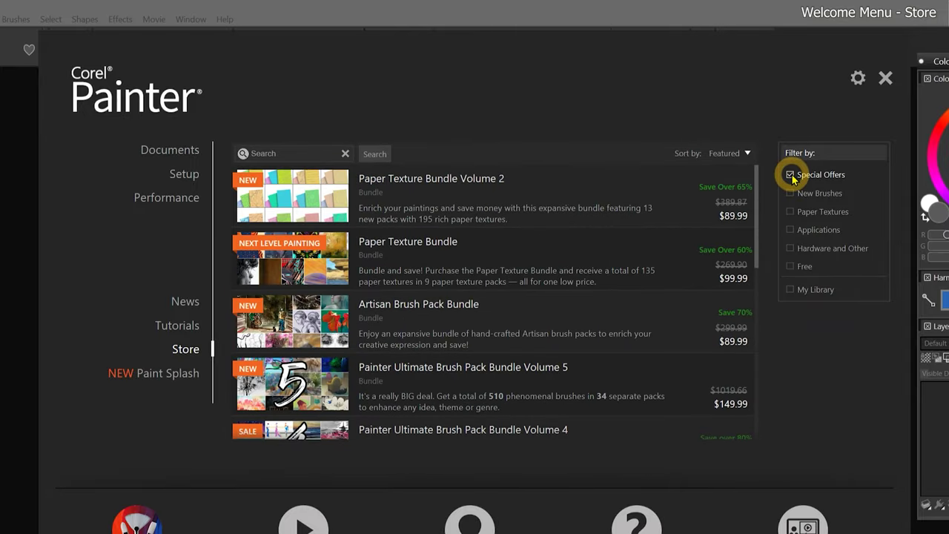
{"action": "left_click", "coordinate": [790, 249]}
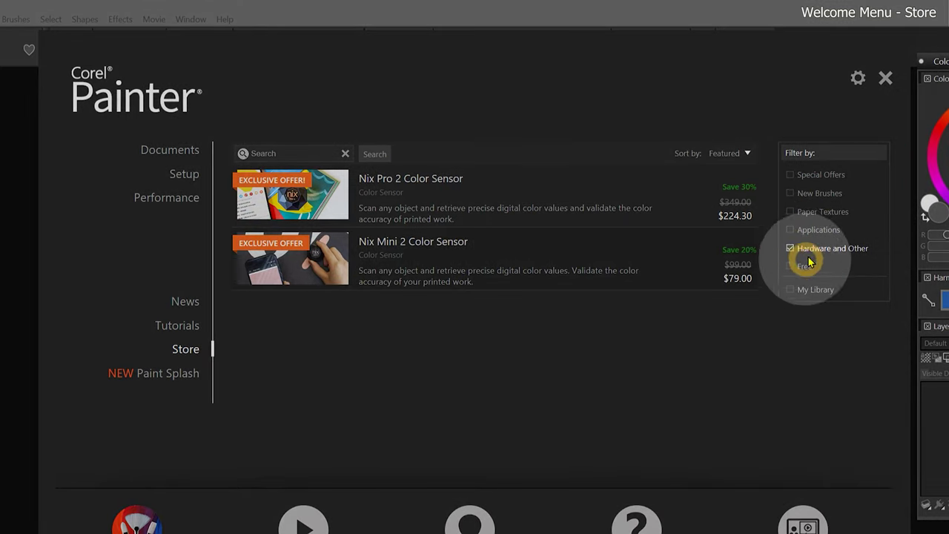
{"action": "left_click", "coordinate": [790, 249]}
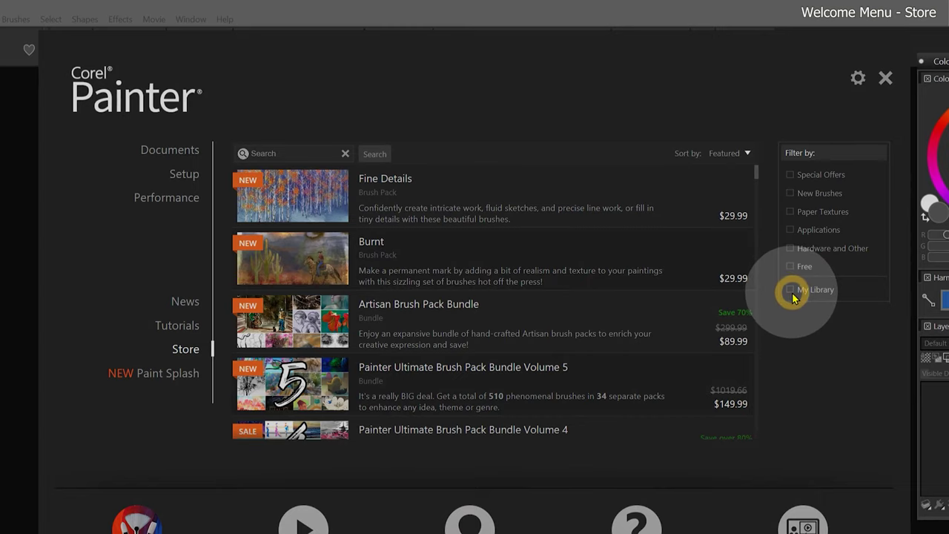
{"action": "left_click", "coordinate": [791, 292]}
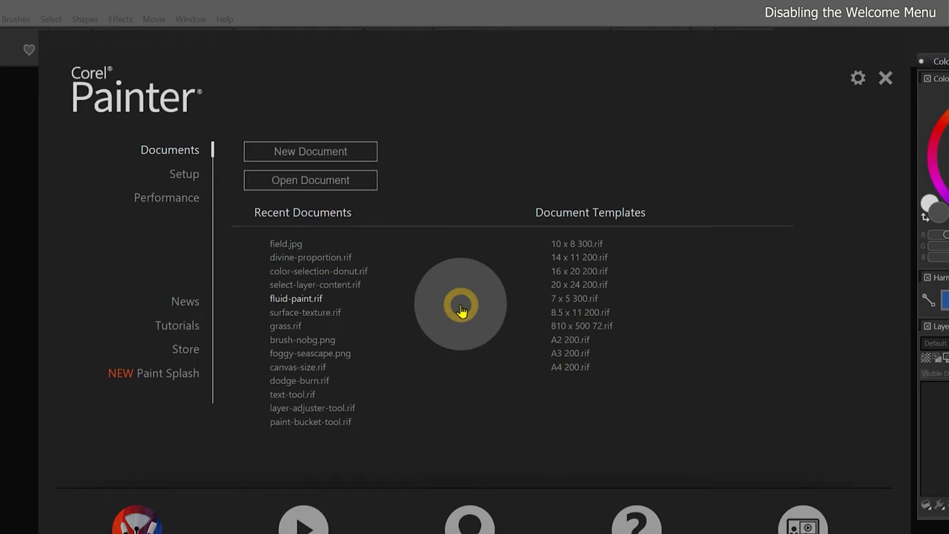
- Turn off 'Show this at startup' from the welcome screen's gear settings
{"action": "left_click", "coordinate": [858, 78]}
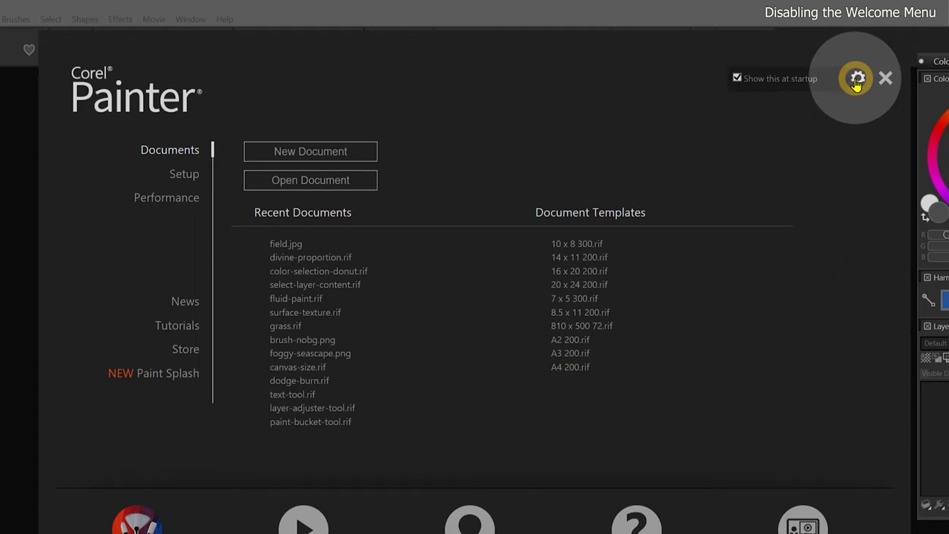
{"action": "left_click", "coordinate": [736, 79]}
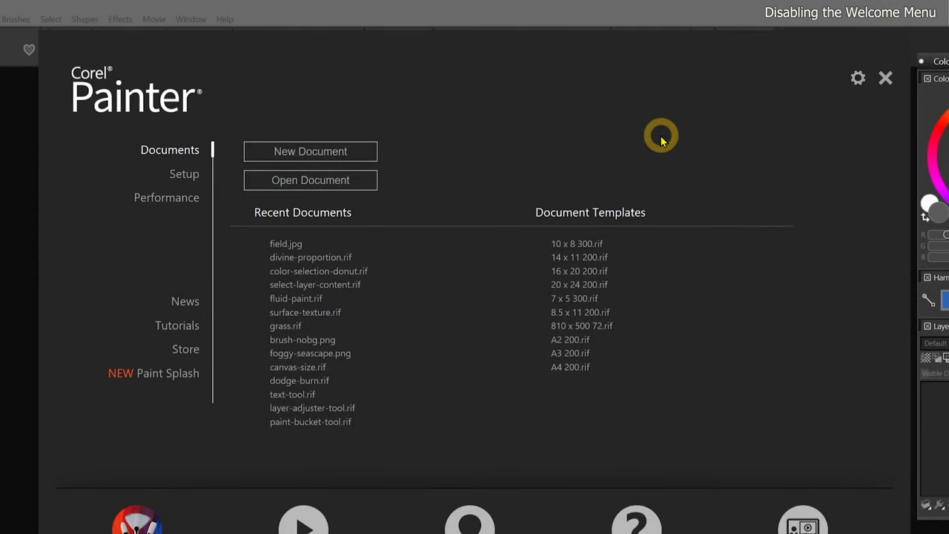
{"action": "left_click", "coordinate": [885, 79]}
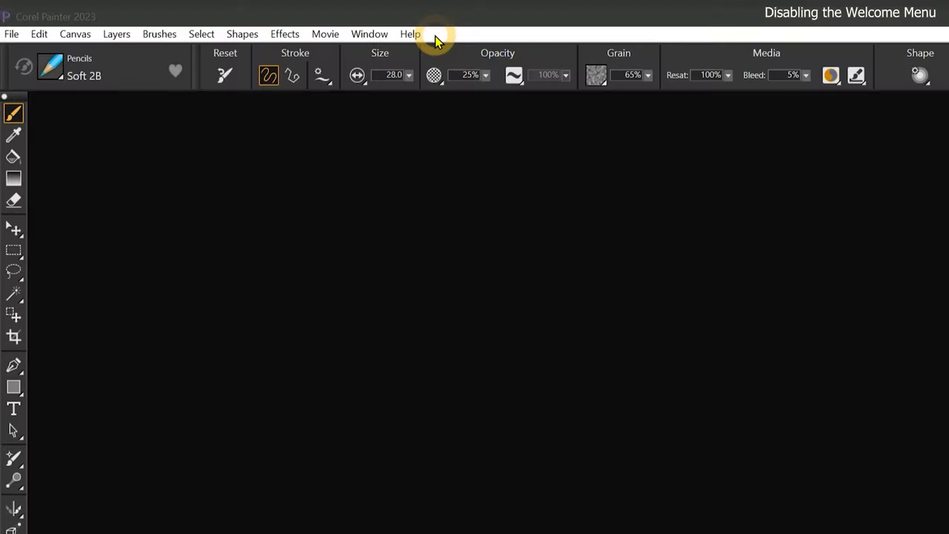
{"action": "left_click", "coordinate": [410, 35]}
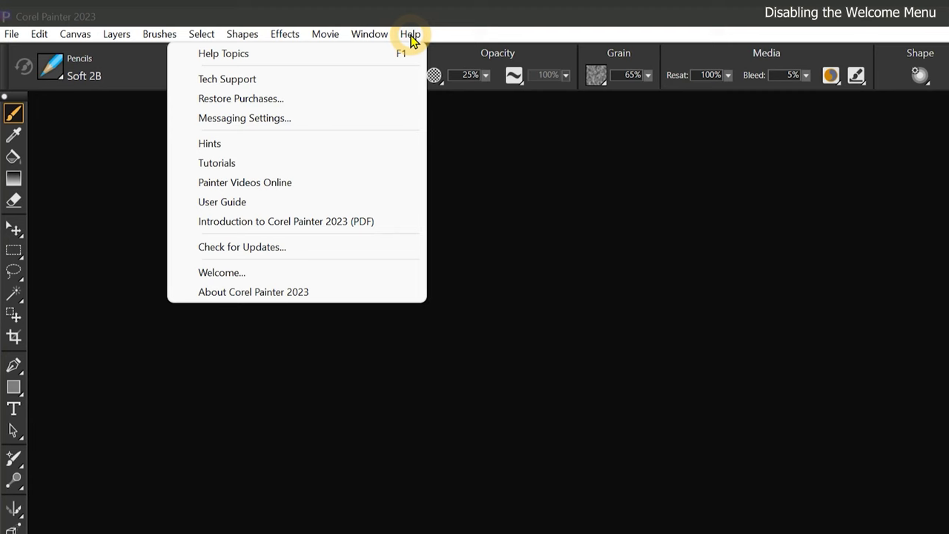
{"action": "left_click", "coordinate": [219, 274]}
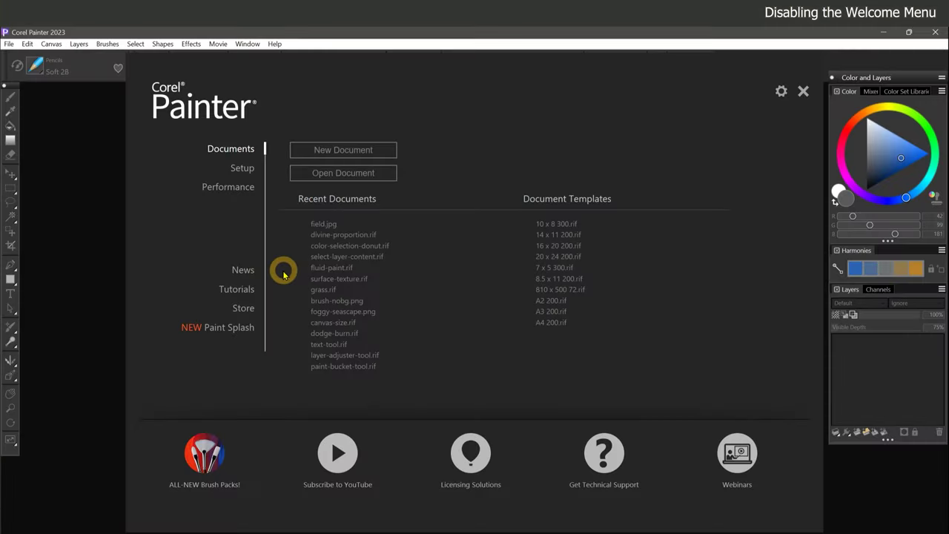
{"action": "left_click", "coordinate": [803, 90]}
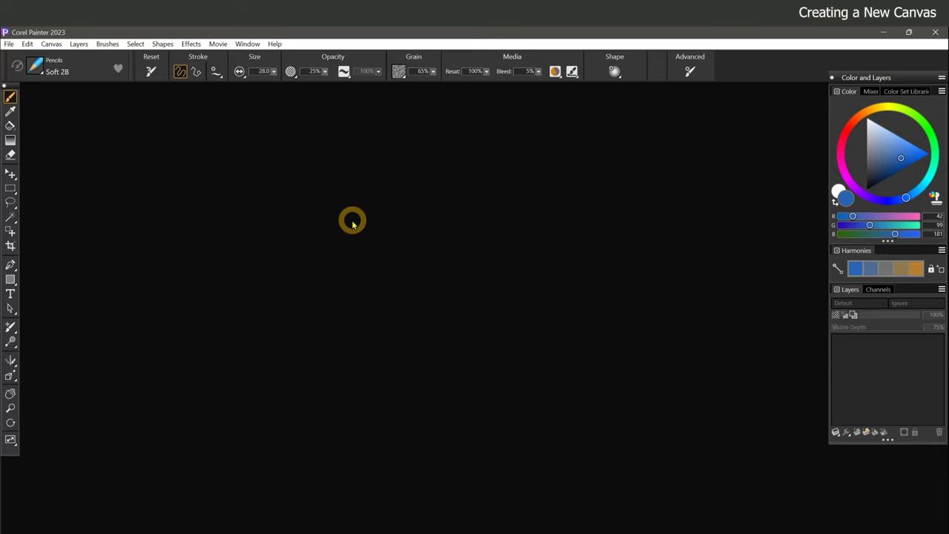
- Open the New Image dialog from File > New..., showing Untitled-5 at 1920 × 1080 pixels
{"action": "left_click", "coordinate": [9, 44]}
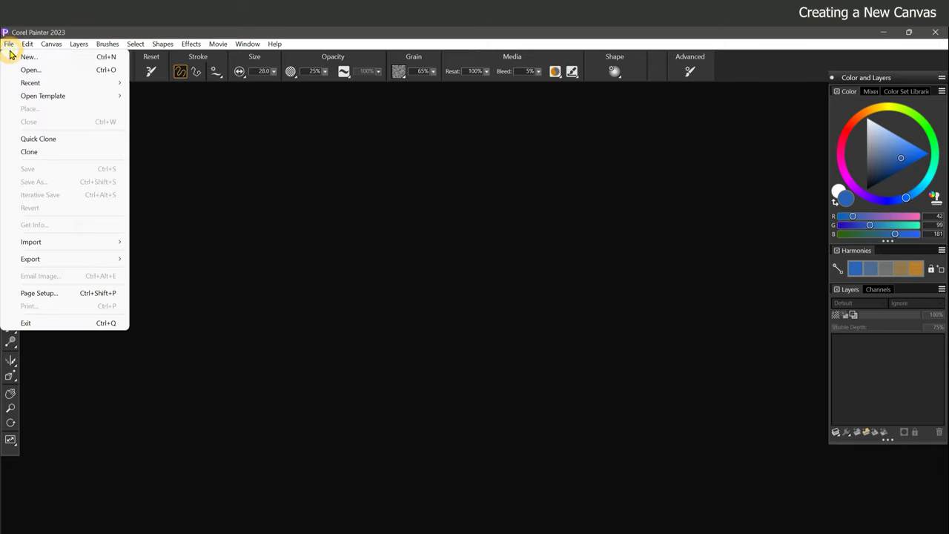
{"action": "left_click", "coordinate": [13, 57]}
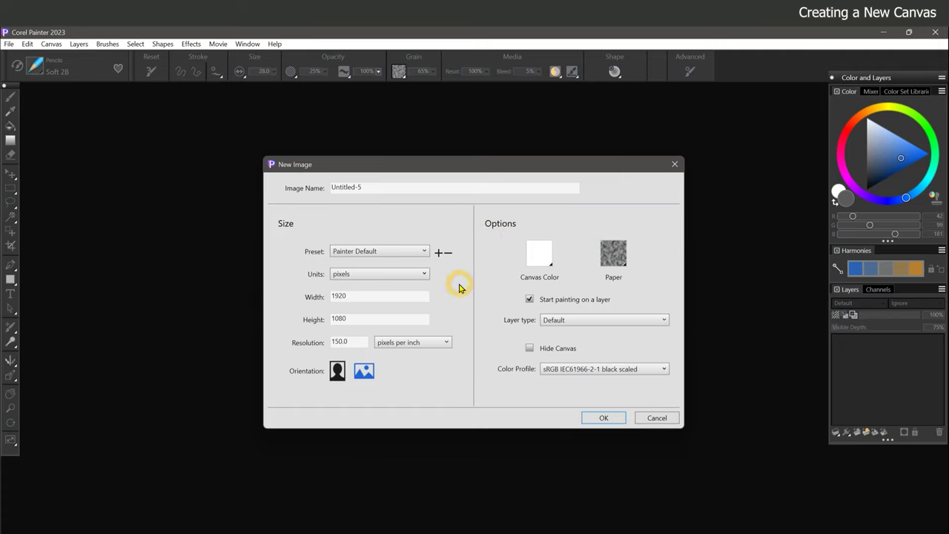
- Rename the new image to 'test1' and bring up the size Units list
{"action": "triple_click", "coordinate": [348, 187]}
{"action": "type", "text": "test1"}
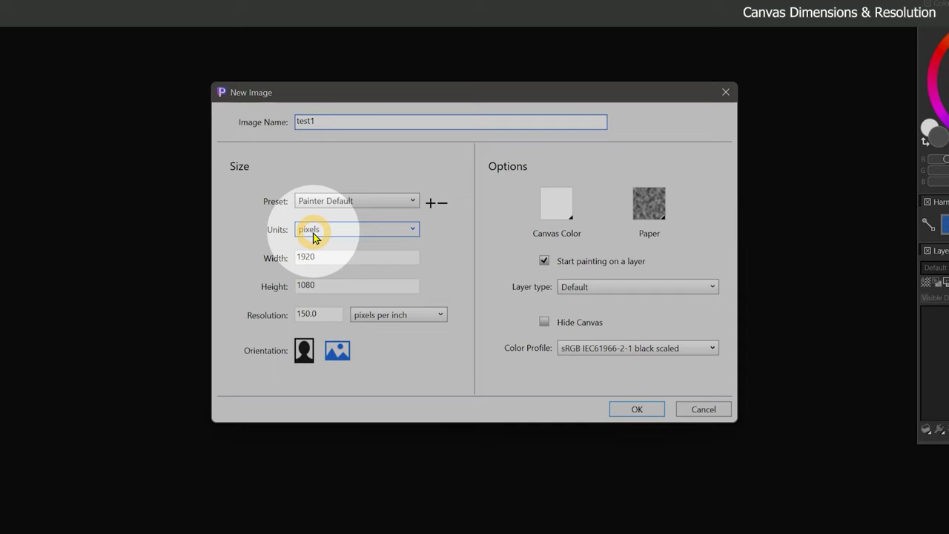
{"action": "left_click", "coordinate": [314, 233]}
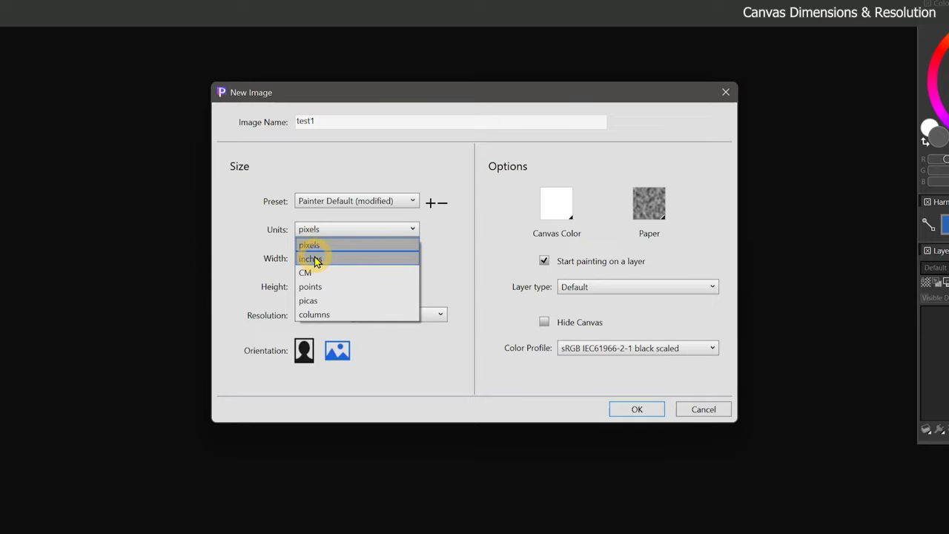
- Switch the image size units from pixels to inches
{"action": "left_click", "coordinate": [315, 260]}
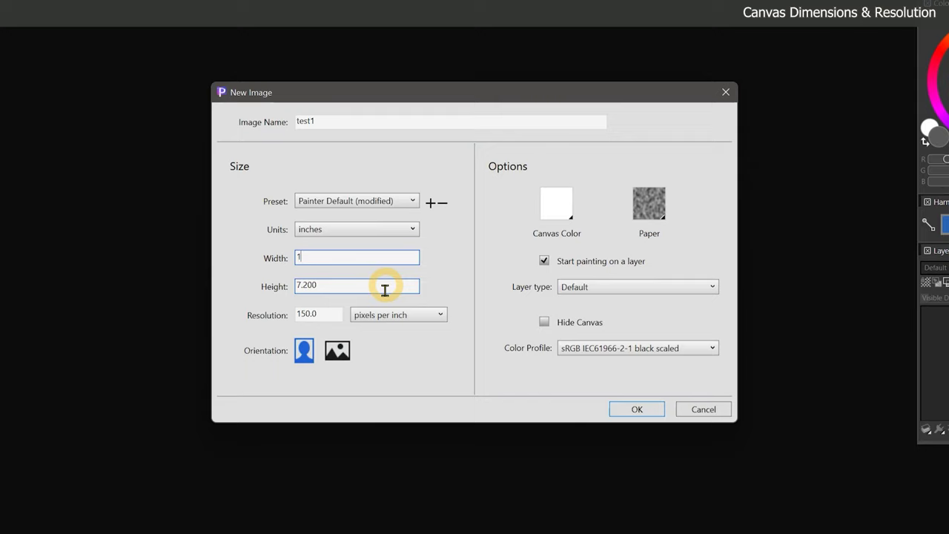
- Enter a width of 10 inches and a height of 8 inches
{"action": "type", "text": "0"}
{"action": "left_click_drag", "start_coordinate": [333, 286], "coordinate": [291, 287]}
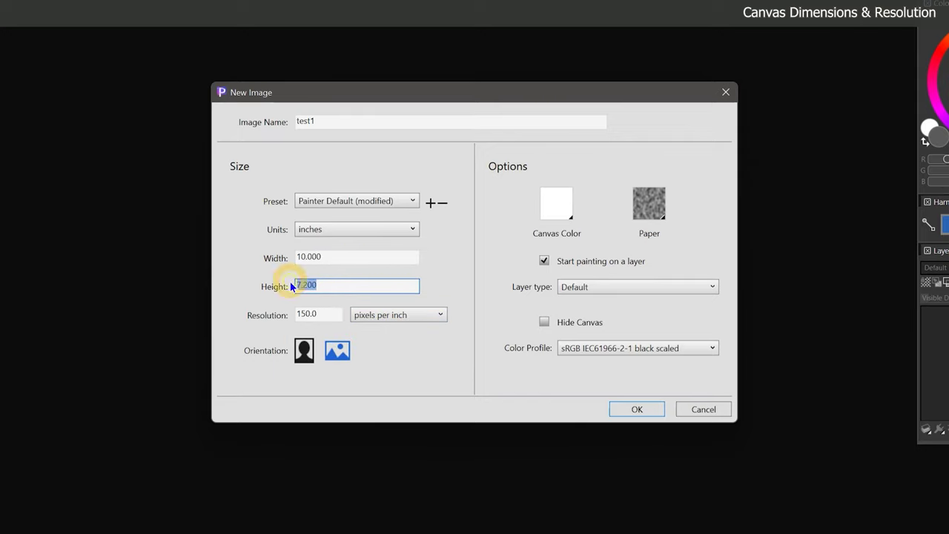
{"action": "type", "text": "8"}
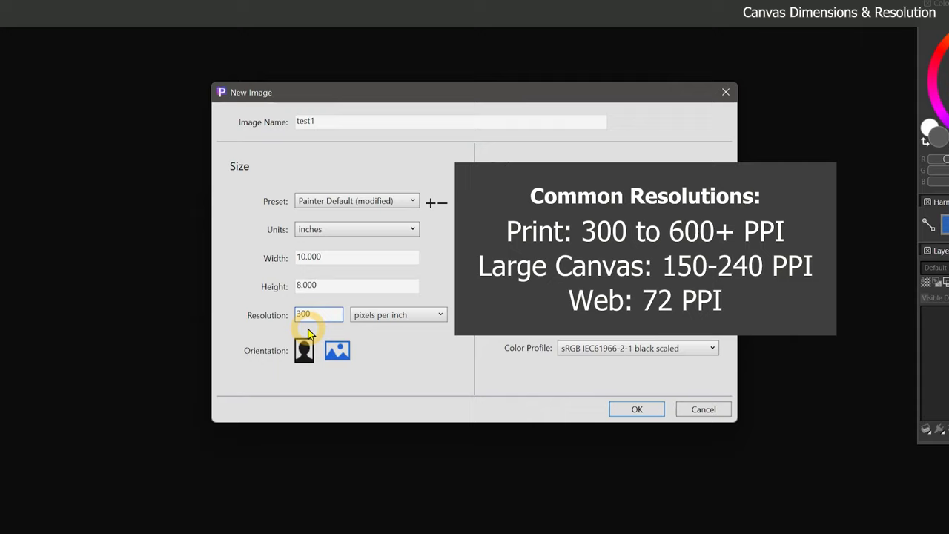
- Check the size in pixels (3000 × 2400), then switch the units back to inches
{"action": "left_click", "coordinate": [320, 230]}
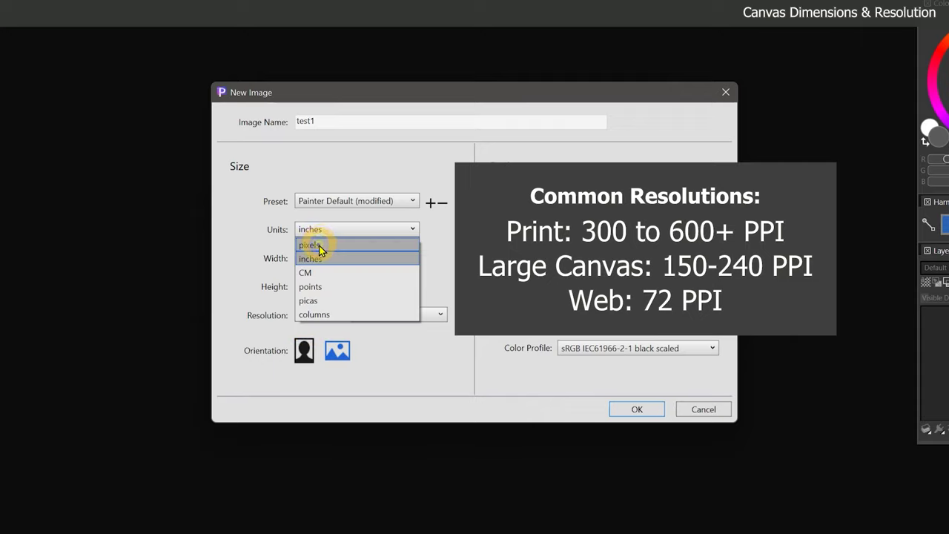
{"action": "left_click", "coordinate": [320, 247]}
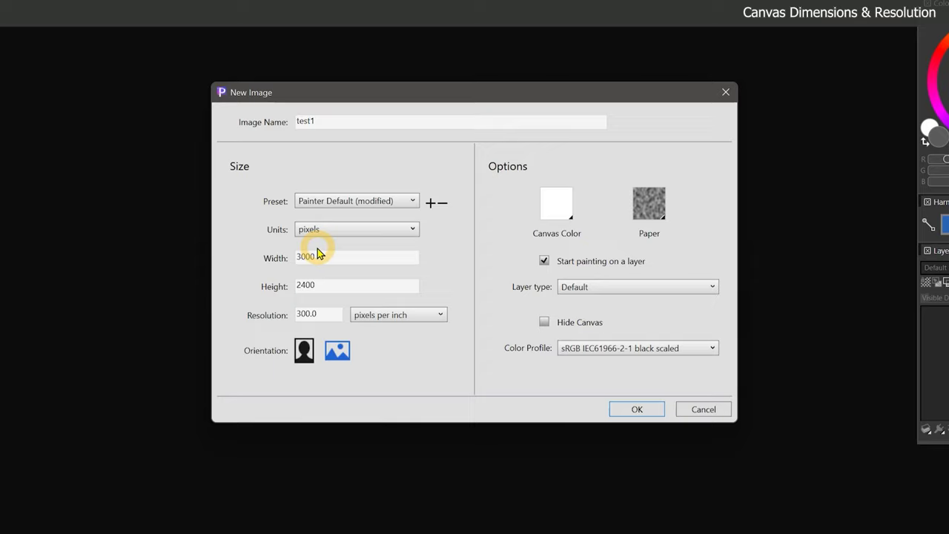
{"action": "left_click", "coordinate": [320, 231]}
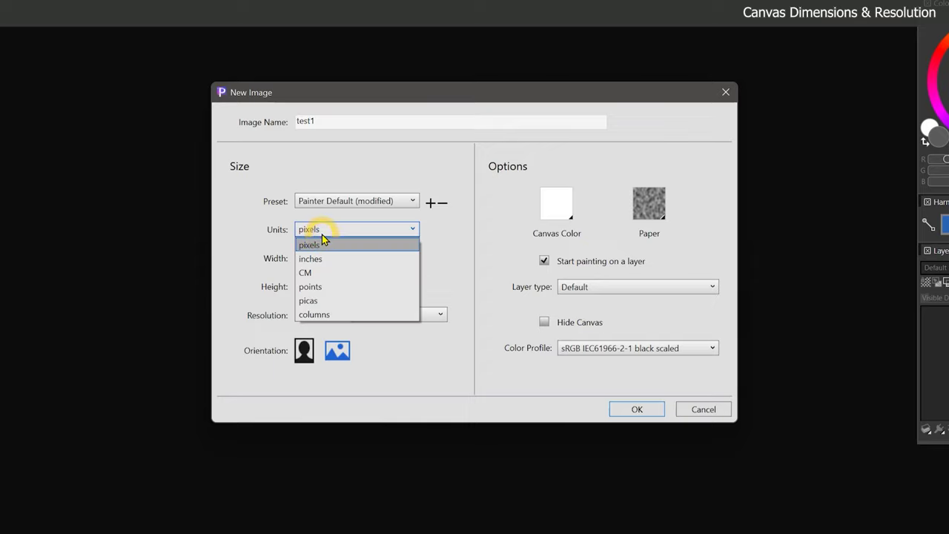
{"action": "left_click", "coordinate": [315, 259]}
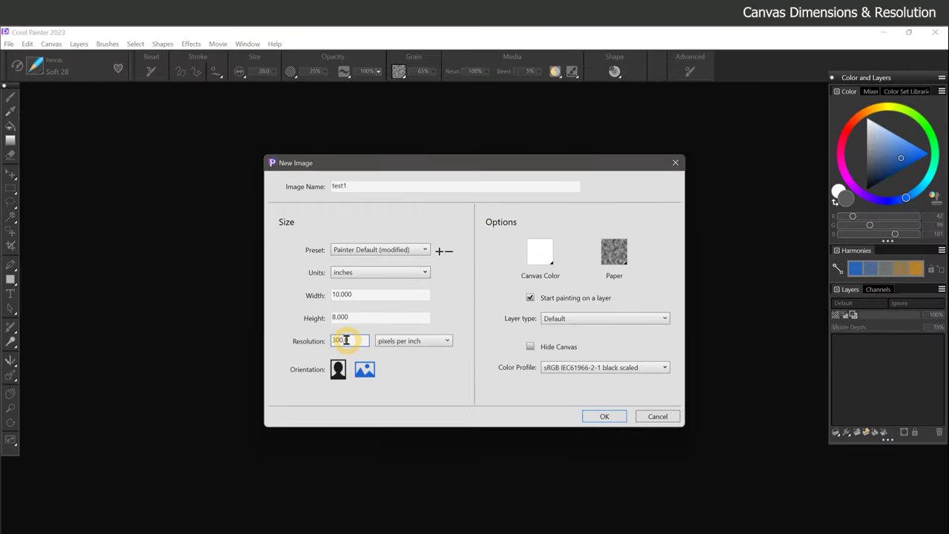
{"action": "left_click", "coordinate": [314, 317]}
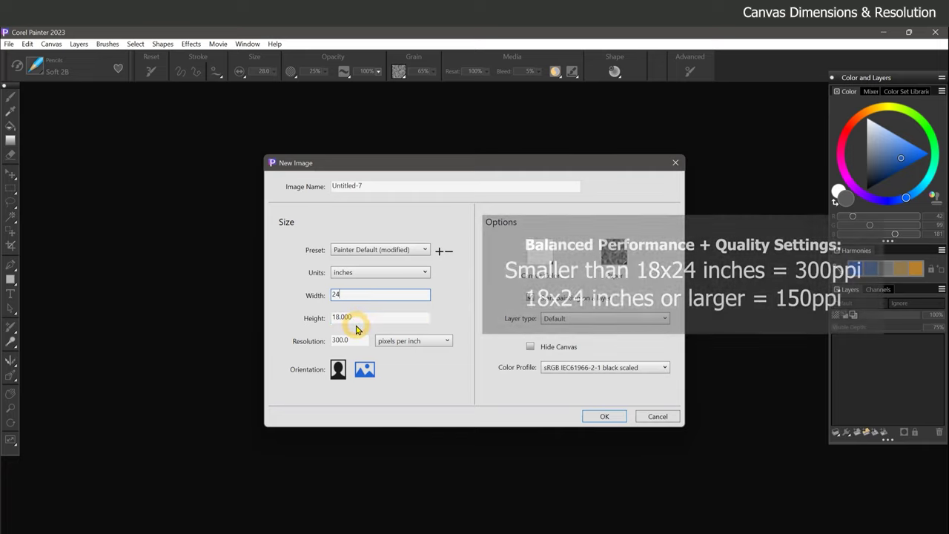
- Change the resolution to 150 ppi, replacing an initial entry of 240
{"action": "left_click", "coordinate": [347, 339]}
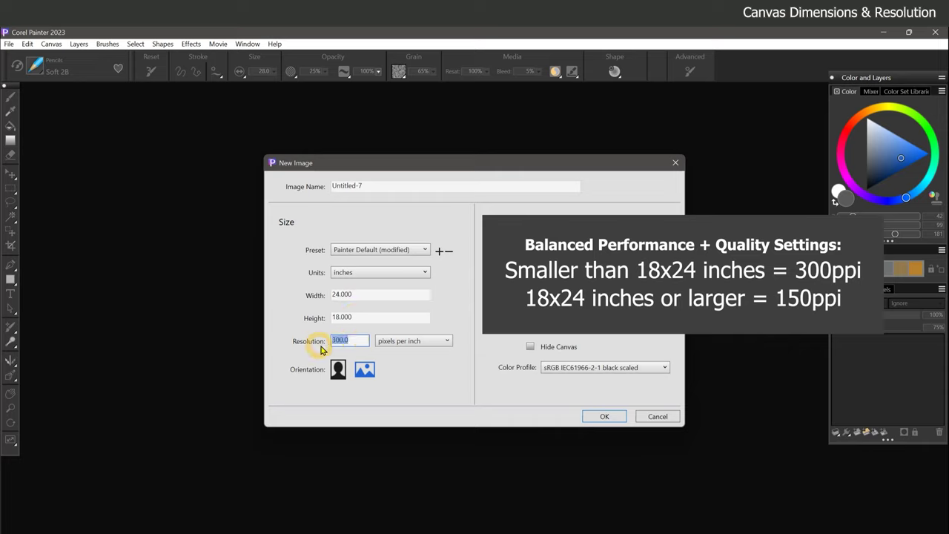
{"action": "type", "text": "240"}
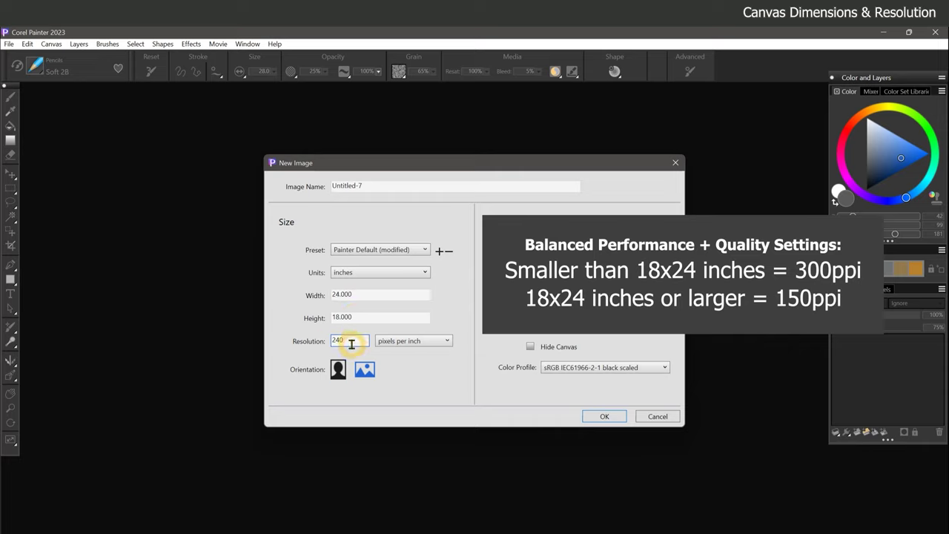
{"action": "double_click", "coordinate": [350, 340]}
{"action": "type", "text": "150"}
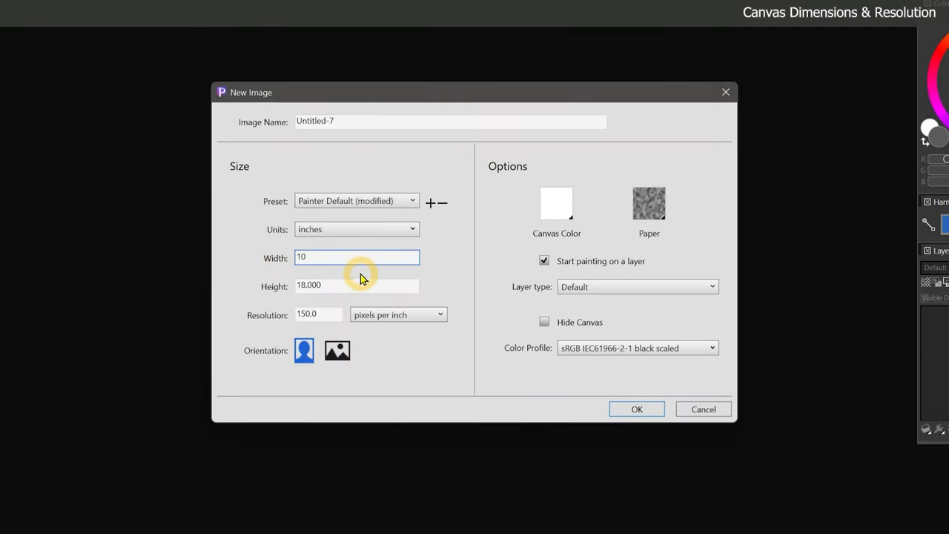
- Set the image back to 10 × 8 inches at 300 ppi
{"action": "key", "text": "Tab"}
{"action": "type", "text": "8"}
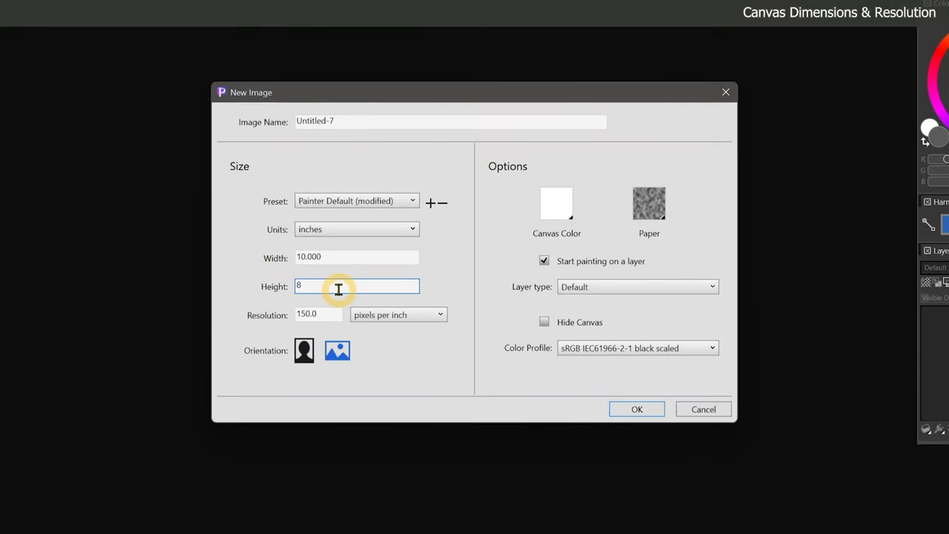
{"action": "key", "text": "Tab"}
{"action": "type", "text": "300"}
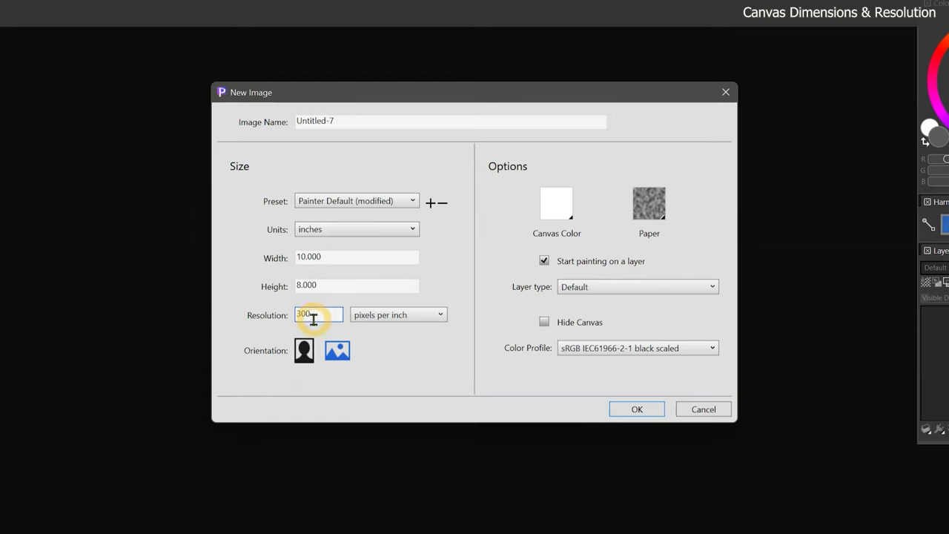
- Leave the preset unchanged and toggle orientation to portrait and back to landscape
{"action": "left_click", "coordinate": [356, 201]}
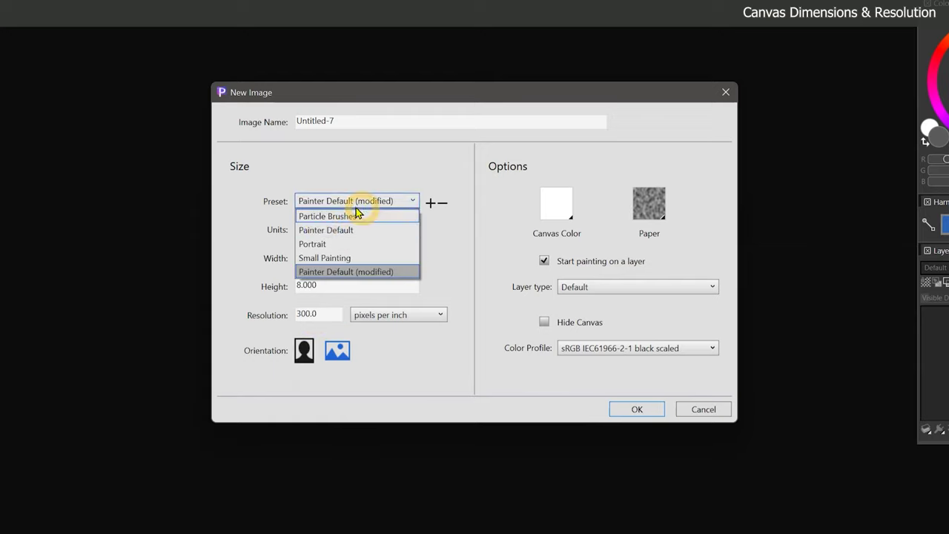
{"action": "left_click", "coordinate": [420, 190]}
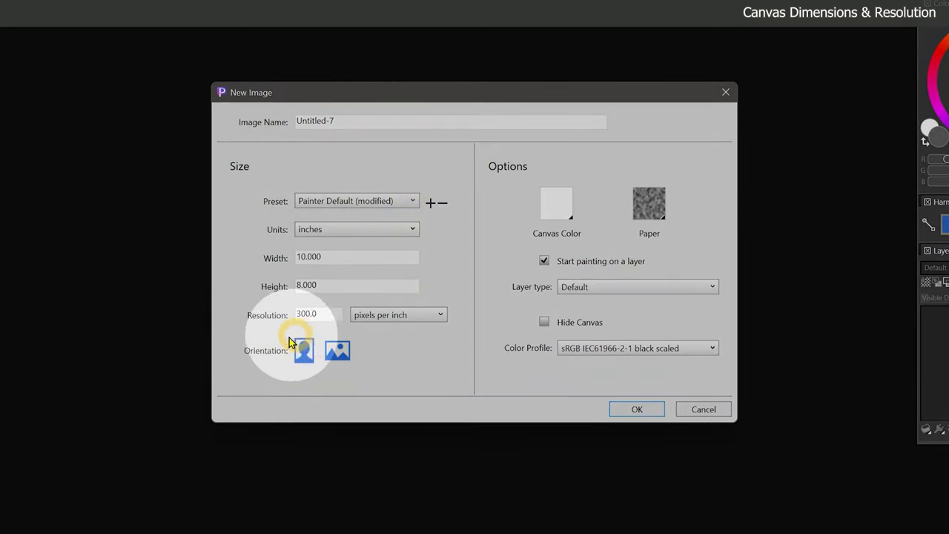
{"action": "left_click", "coordinate": [305, 358]}
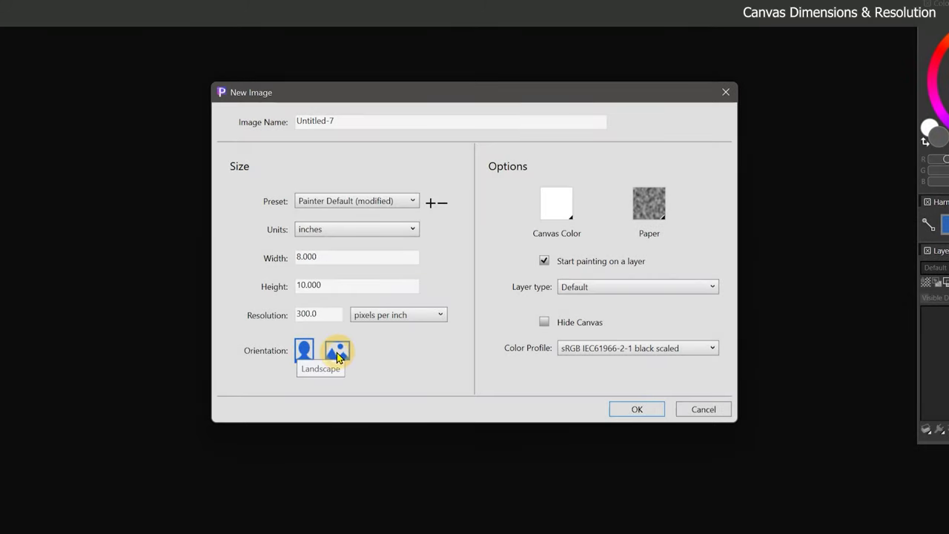
{"action": "left_click", "coordinate": [338, 357]}
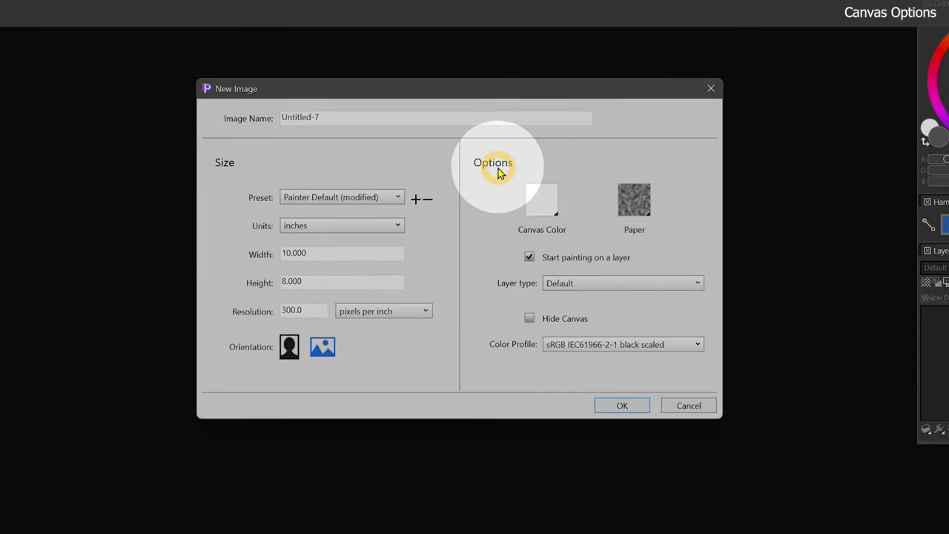
- Try a different canvas colour, keep white, and look over the paper texture options
{"action": "left_click", "coordinate": [549, 210]}
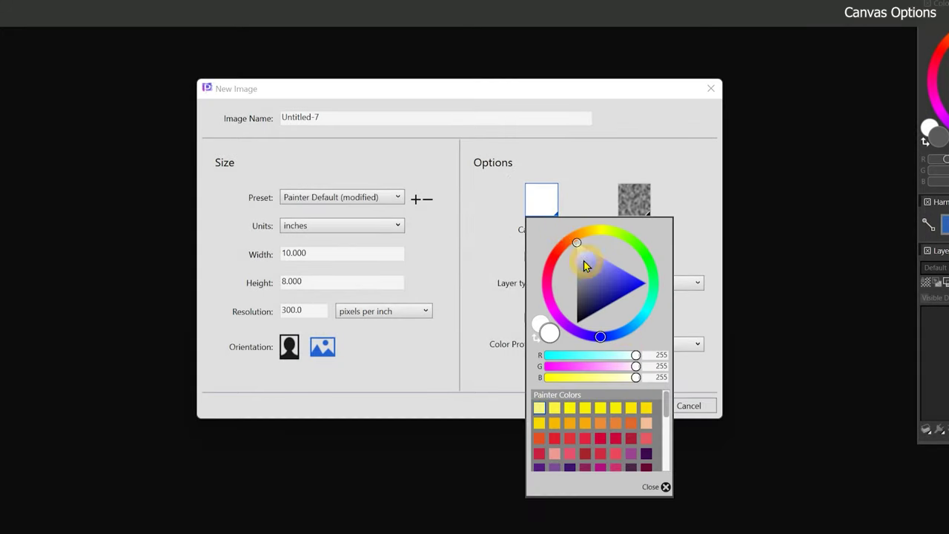
{"action": "left_click_drag", "start_coordinate": [584, 265], "coordinate": [567, 259]}
{"action": "left_click", "coordinate": [663, 486]}
{"action": "left_click", "coordinate": [629, 208]}
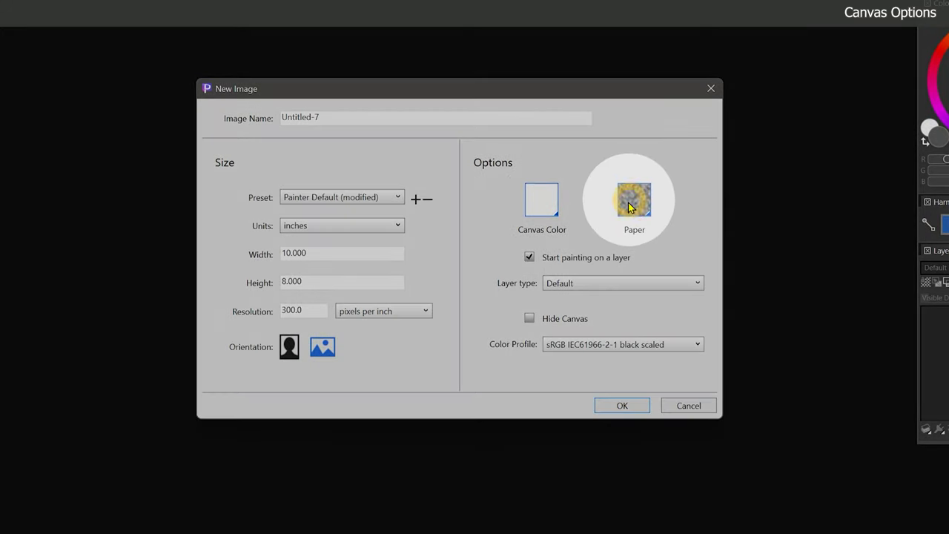
{"action": "left_click", "coordinate": [550, 195]}
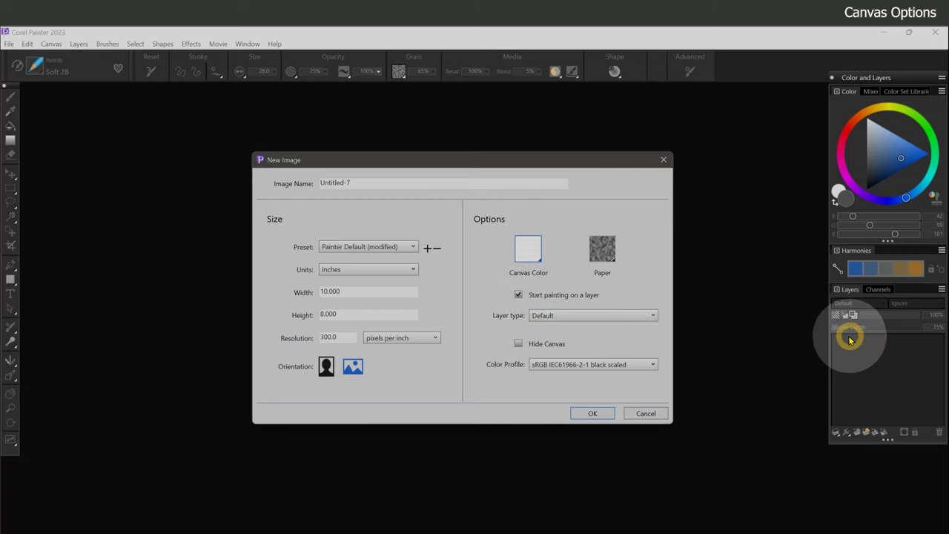
- Keep Default as the layer type to create Untitled-7 with Layer 1
{"action": "left_click", "coordinate": [572, 317]}
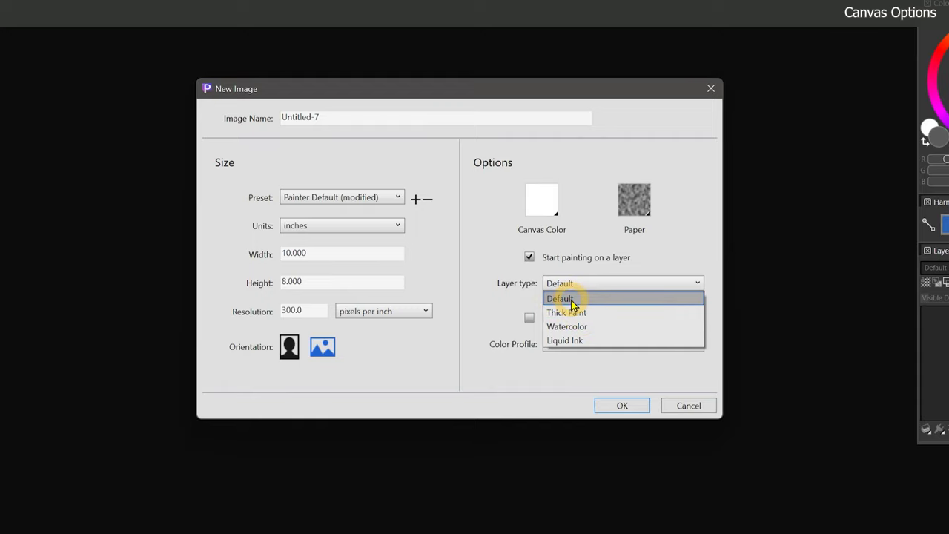
{"action": "left_click", "coordinate": [572, 300]}
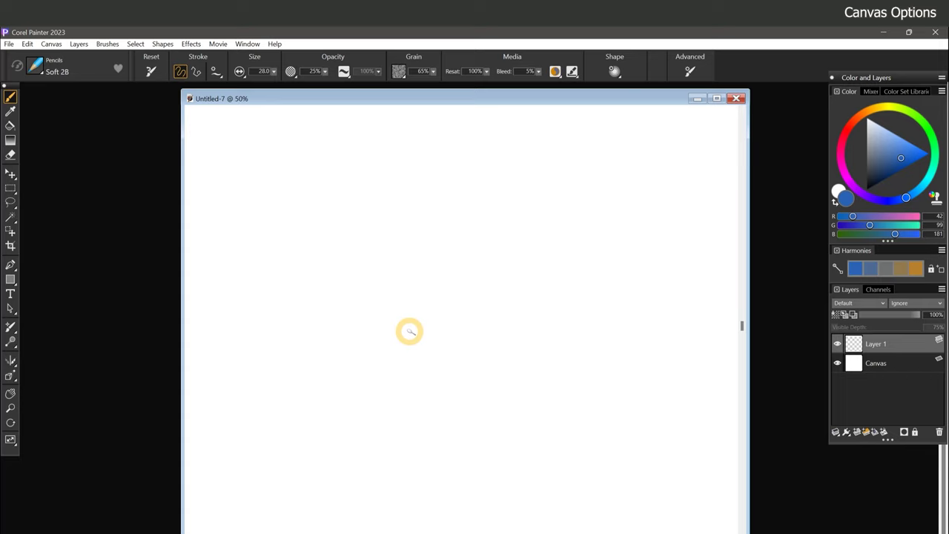
- Maximize the Untitled-7 document window to fill the workspace
{"action": "left_click", "coordinate": [697, 100]}
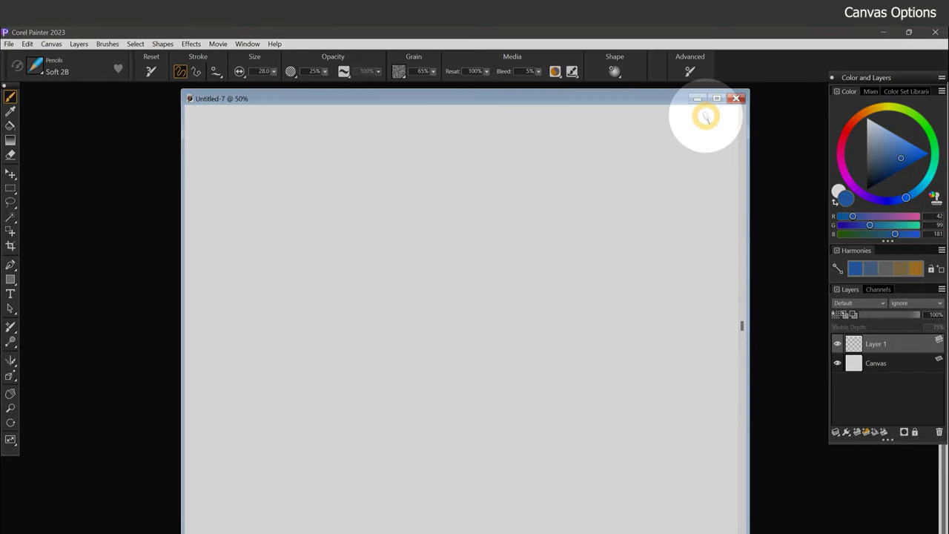
{"action": "left_click", "coordinate": [716, 99]}
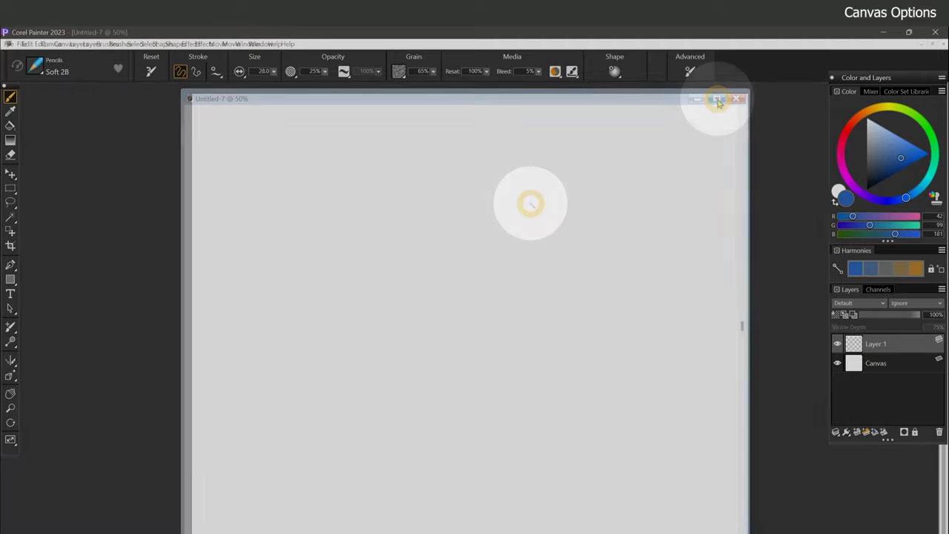